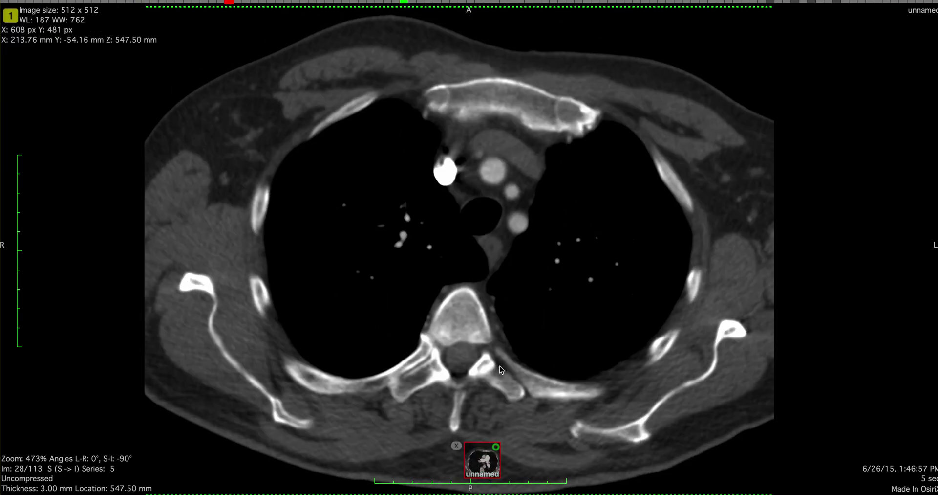
pyautogui.scroll(7, 499, 366)
# Page through the current series' axial slices from the upper chest toward the heart
pyautogui.scroll(-20, 500, 366)
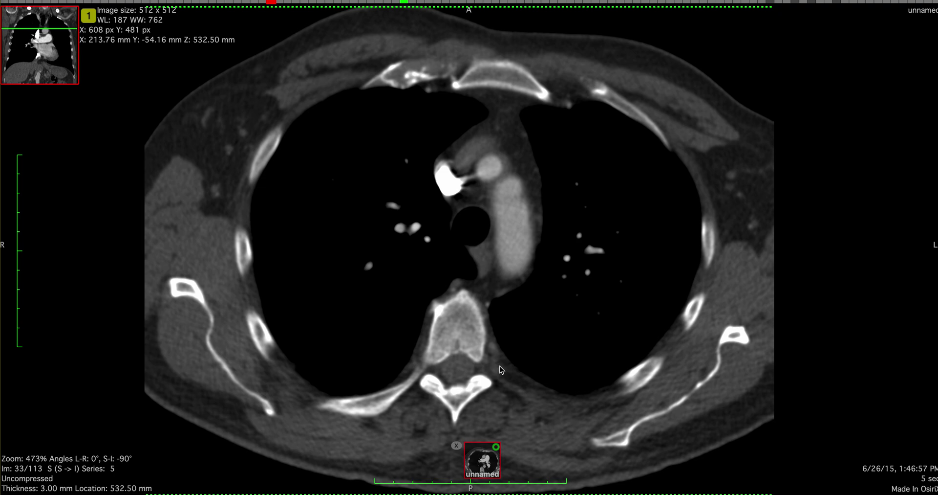
pyautogui.scroll(-12, 500, 369)
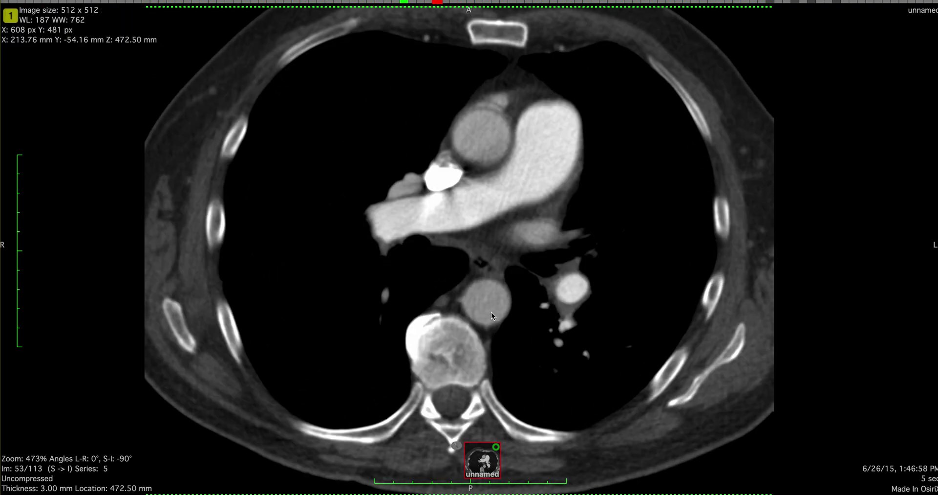
pyautogui.scroll(-9, 492, 313)
pyautogui.scroll(-2, 491, 312)
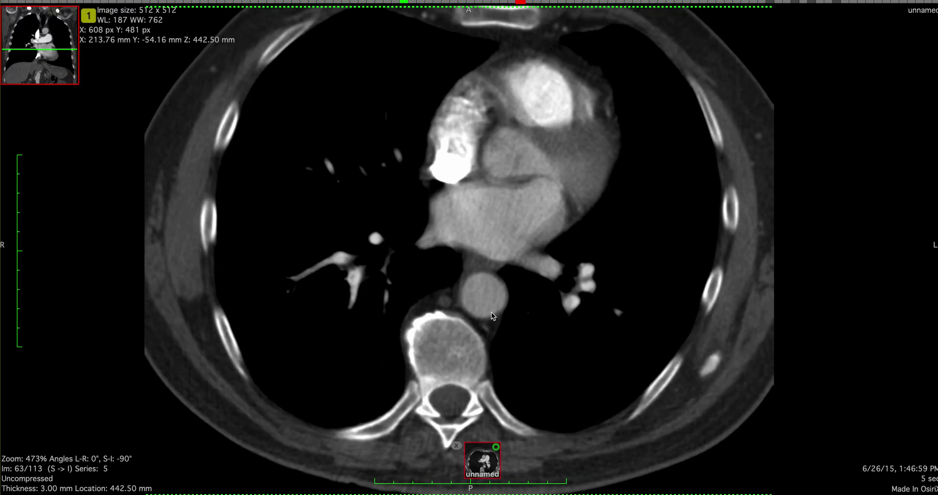
pyautogui.scroll(4, 491, 312)
# Magnify the image around the aorta and settle on image 61 of 113
pyautogui.moveTo(485, 297); pyautogui.dragTo(487, 271)
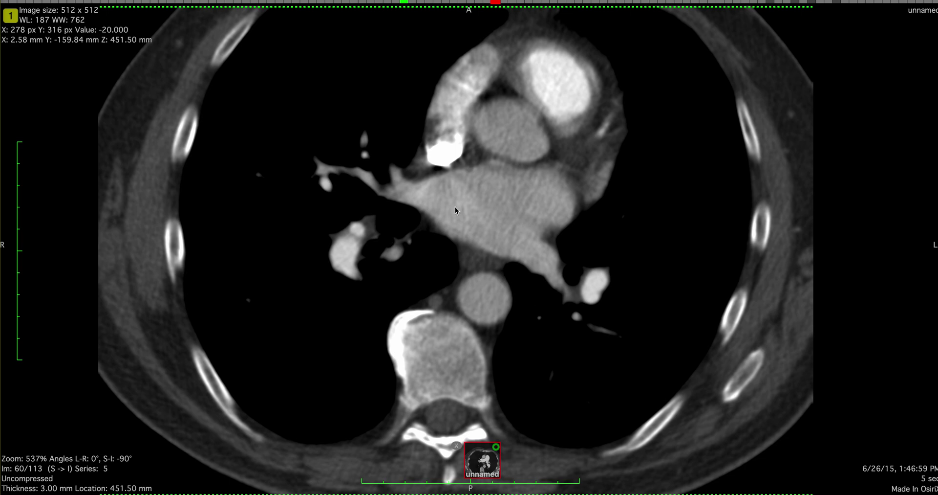
pyautogui.scroll(3, 456, 206)
pyautogui.scroll(-3, 456, 206)
pyautogui.scroll(-1, 456, 210)
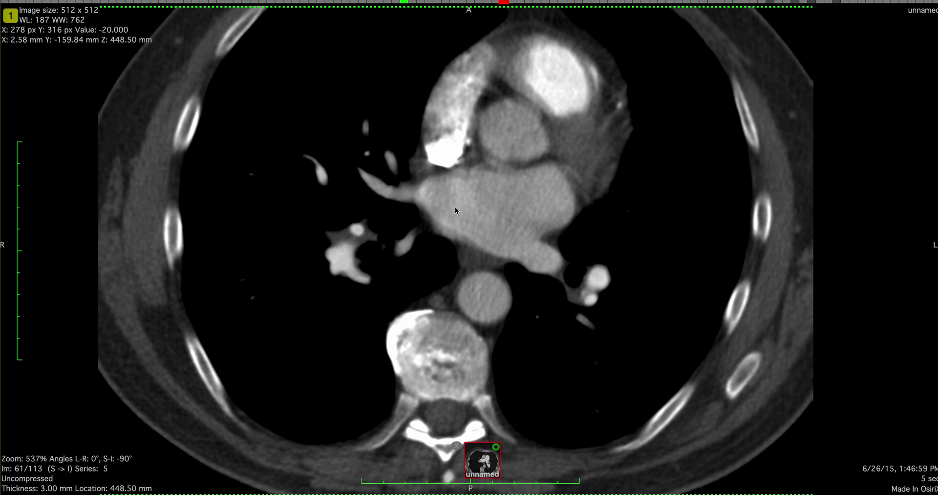
pyautogui.scroll(-1, 456, 206)
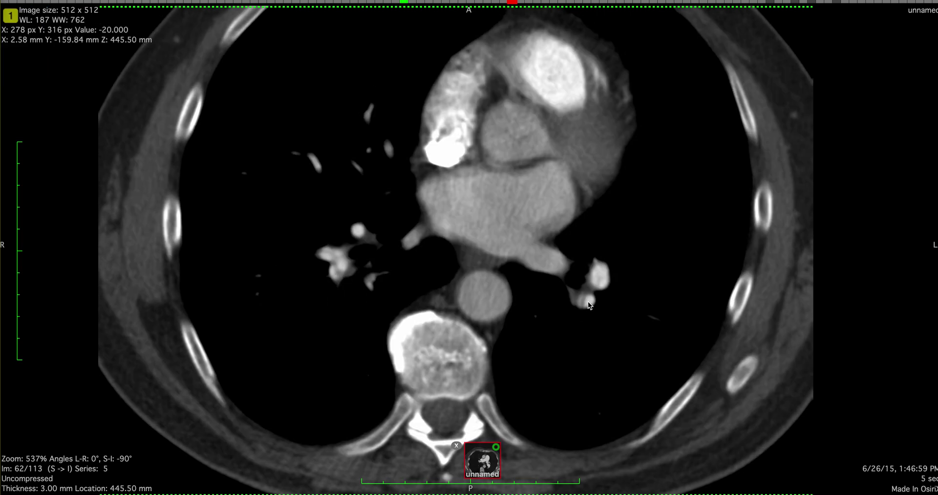
# Magnify the current CT to about 624% and page around the great vessels
pyautogui.moveTo(588, 301); pyautogui.dragTo(592, 264)
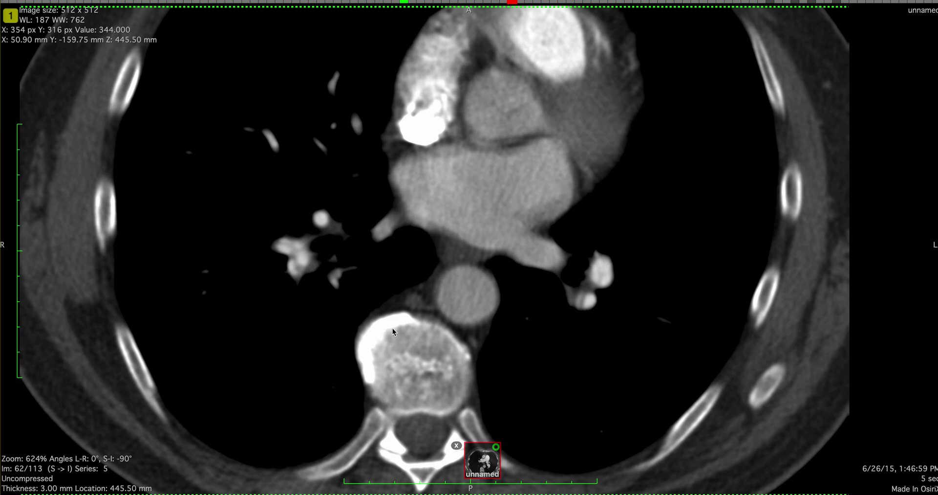
pyautogui.scroll(12, 392, 329)
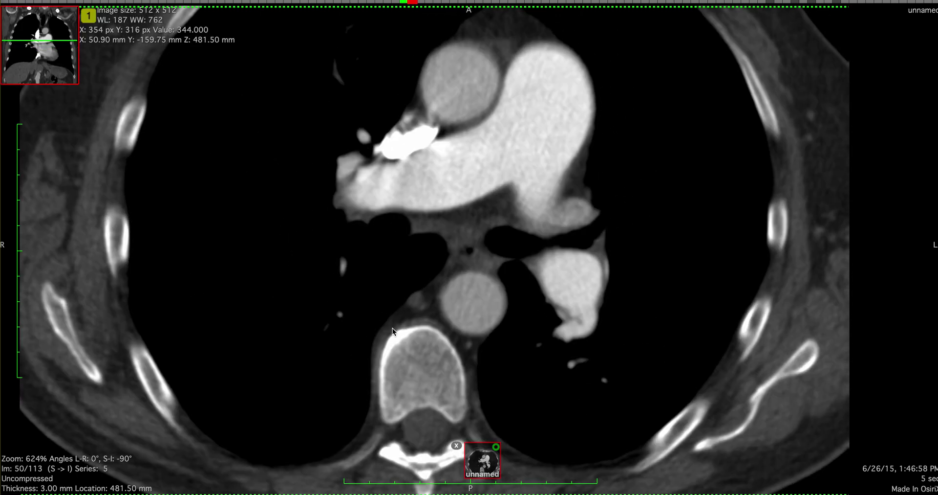
pyautogui.scroll(3, 392, 327)
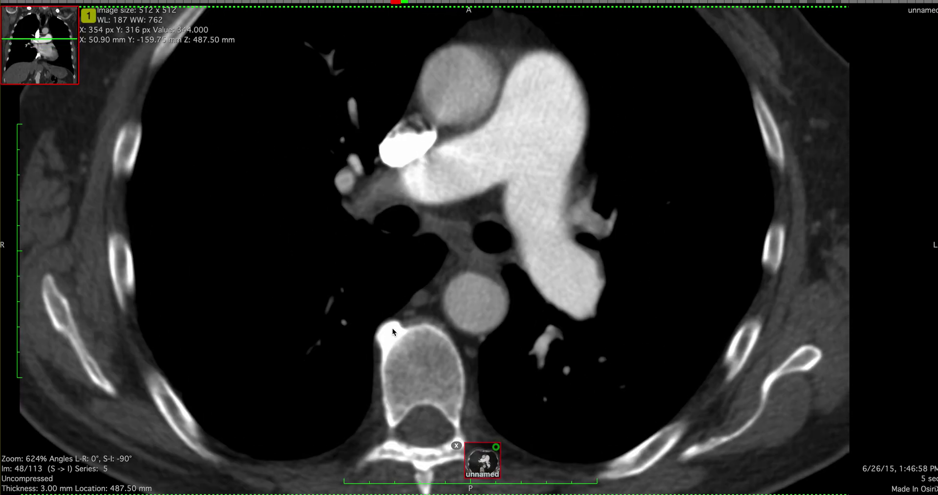
pyautogui.scroll(-8, 392, 329)
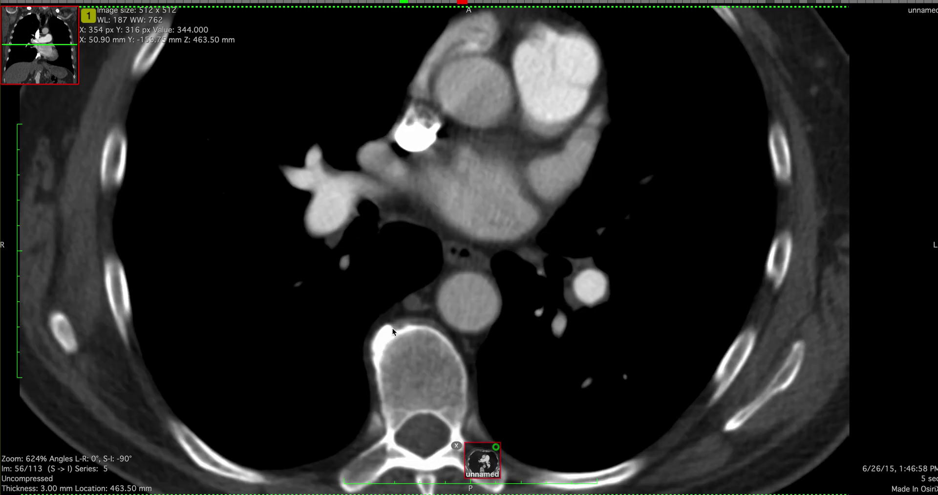
pyautogui.scroll(-4, 392, 327)
pyautogui.scroll(6, 392, 328)
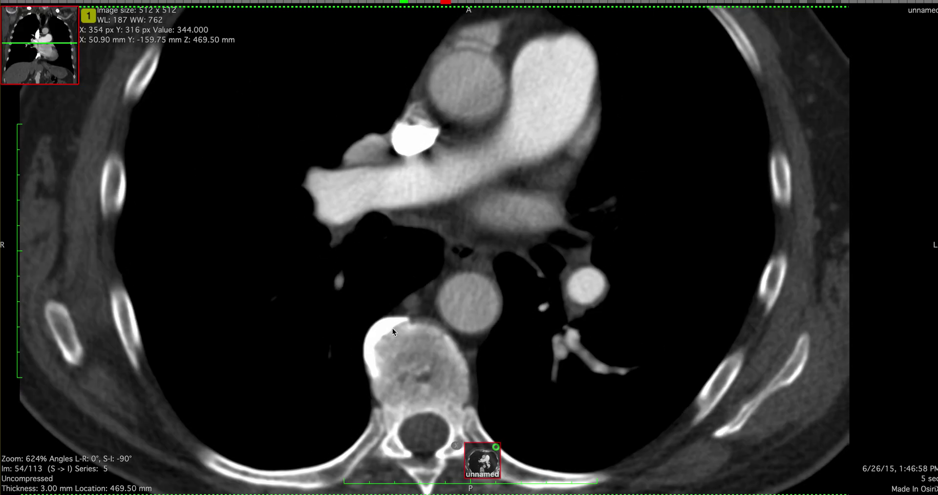
pyautogui.scroll(3, 392, 327)
pyautogui.scroll(-1, 392, 327)
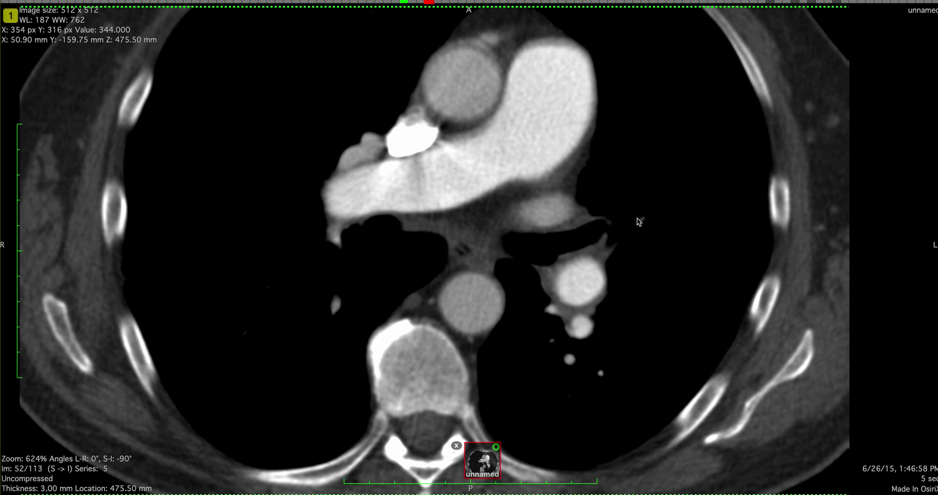
pyautogui.scroll(2, 599, 262)
pyautogui.scroll(-2, 599, 262)
# Settle on image 44 of 113, slice location 499.50 mm, at the aortic arch
pyautogui.scroll(8, 599, 262)
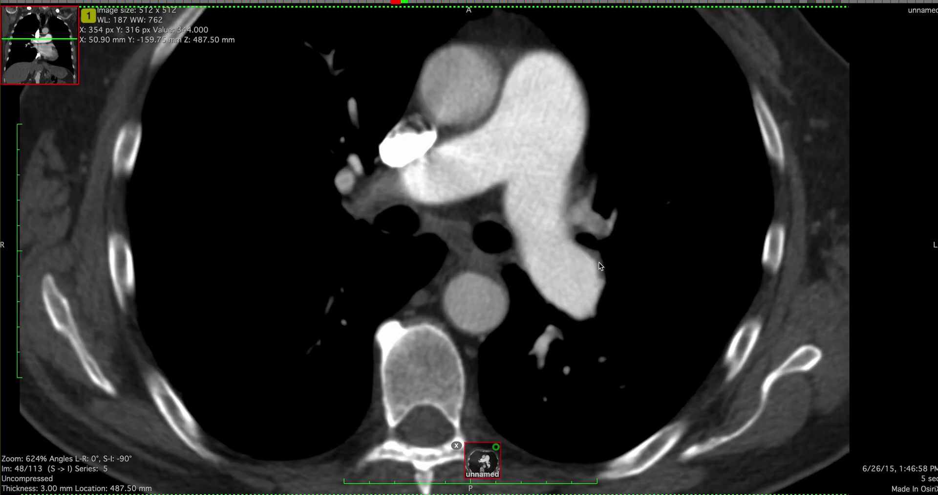
pyautogui.scroll(2, 600, 262)
pyautogui.scroll(-1, 600, 262)
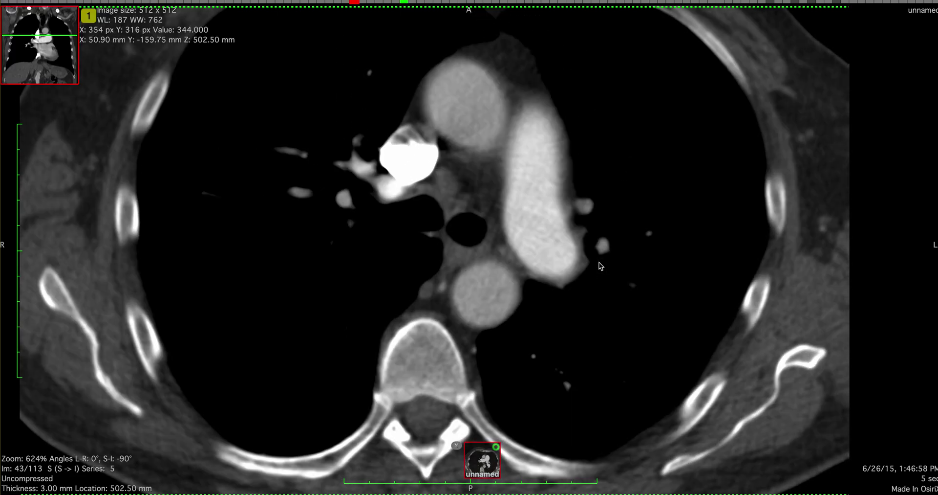
pyautogui.scroll(-1, 599, 262)
pyautogui.scroll(-1, 601, 265)
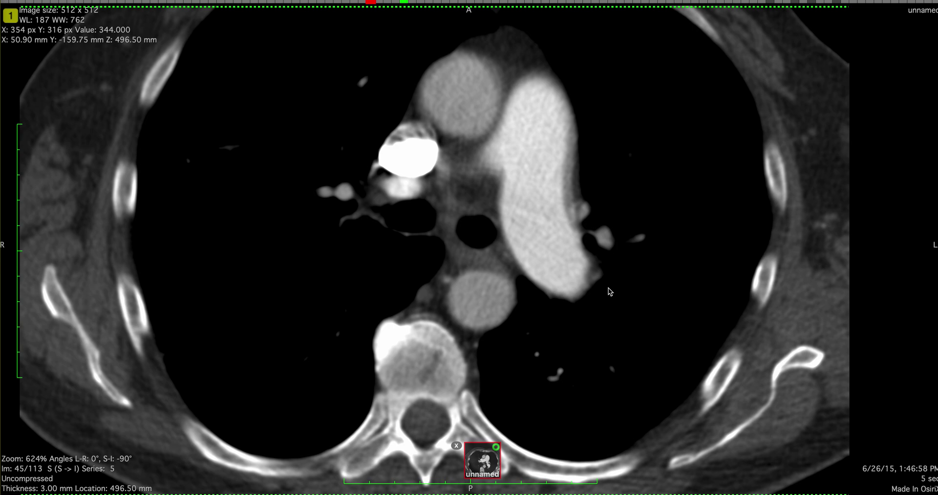
pyautogui.scroll(2, 609, 288)
pyautogui.scroll(-1, 609, 291)
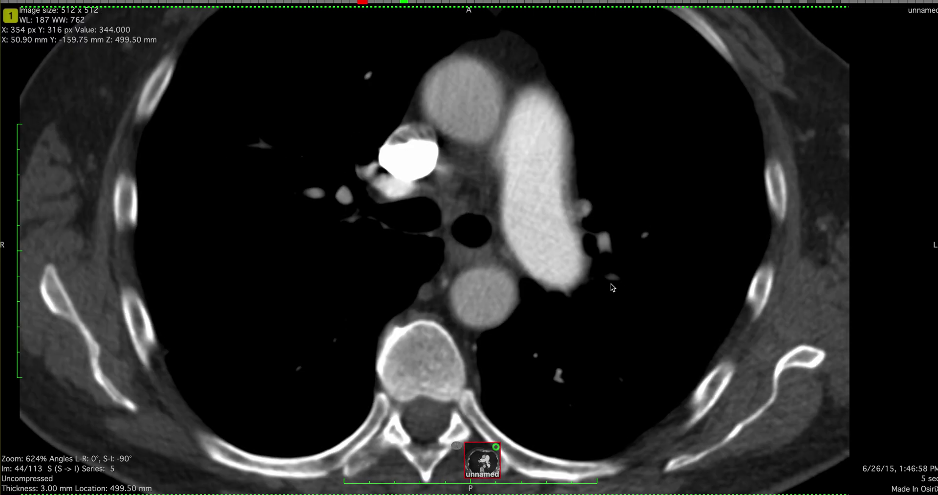
pyautogui.scroll(1, 614, 287)
pyautogui.scroll(-1, 613, 287)
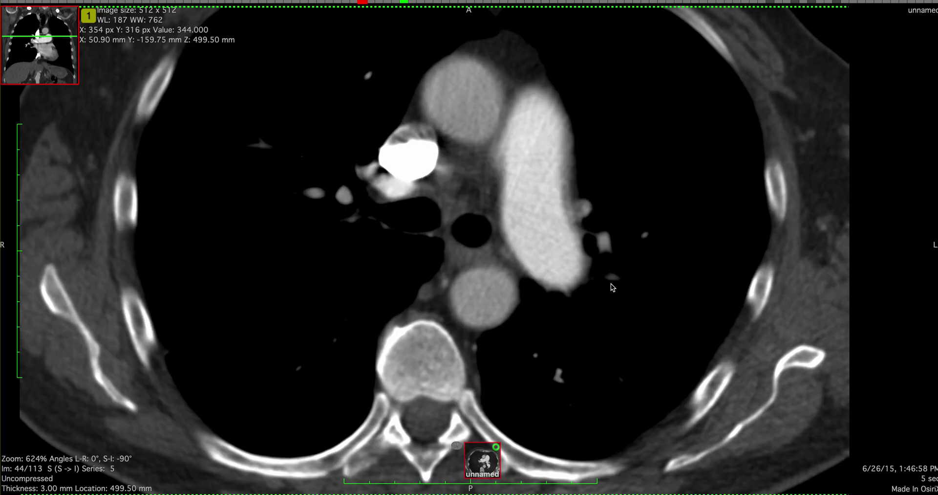
pyautogui.scroll(1, 611, 283)
pyautogui.scroll(-1, 611, 284)
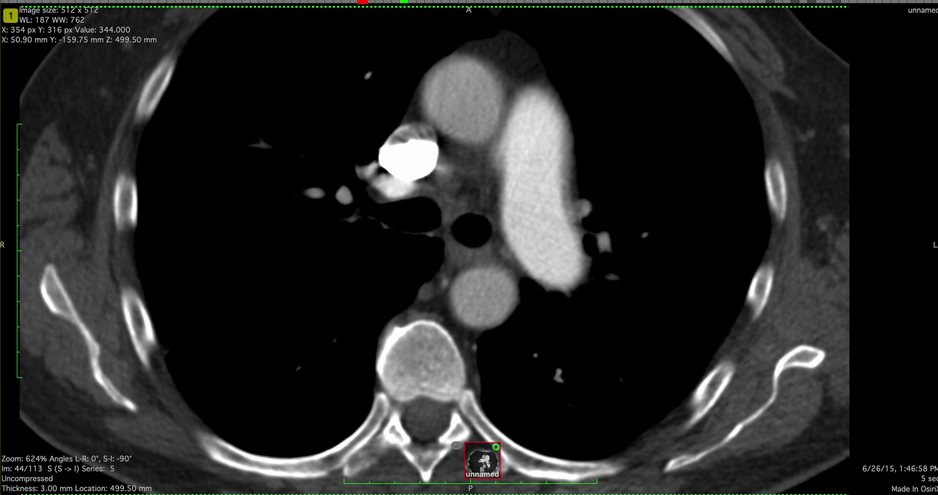
# Tile the prior 2005 chest CT beside the current study and scroll it to image 27 of 131
pyautogui.click(1, 326)
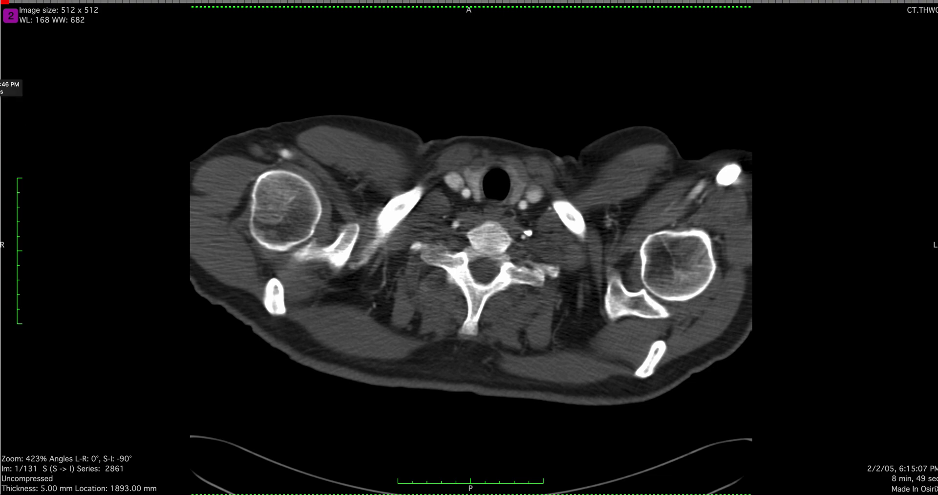
pyautogui.keyDown('super'); pyautogui.click(1, 79); pyautogui.keyUp('super')
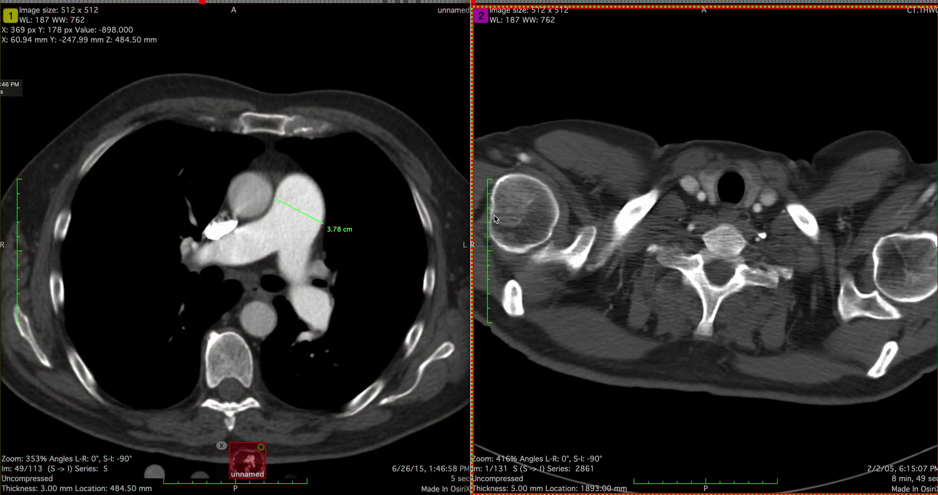
pyautogui.scroll(-20, 607, 356)
pyautogui.scroll(-1, 607, 355)
# Set both viewers to window level 184, width 663 and page the prior scan
pyautogui.moveTo(606, 355); pyautogui.dragTo(606, 330)
pyautogui.scroll(-1, 606, 331)
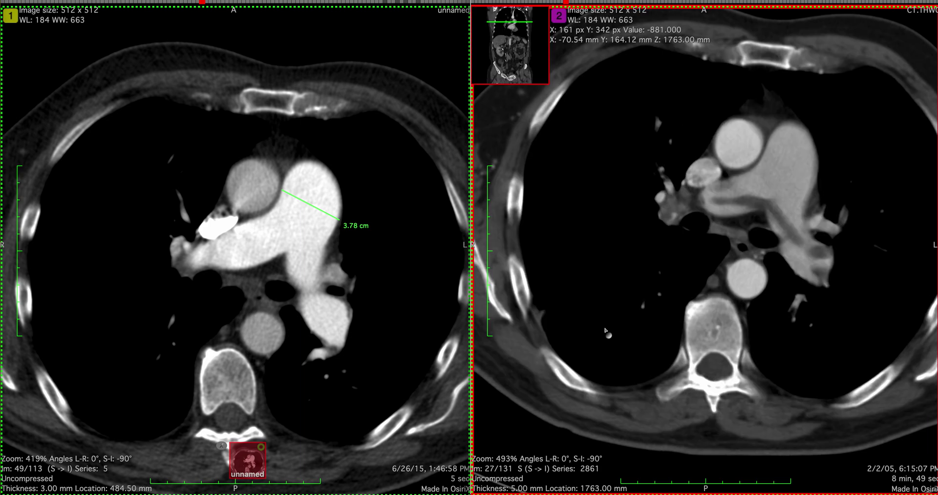
pyautogui.scroll(1, 444, 286)
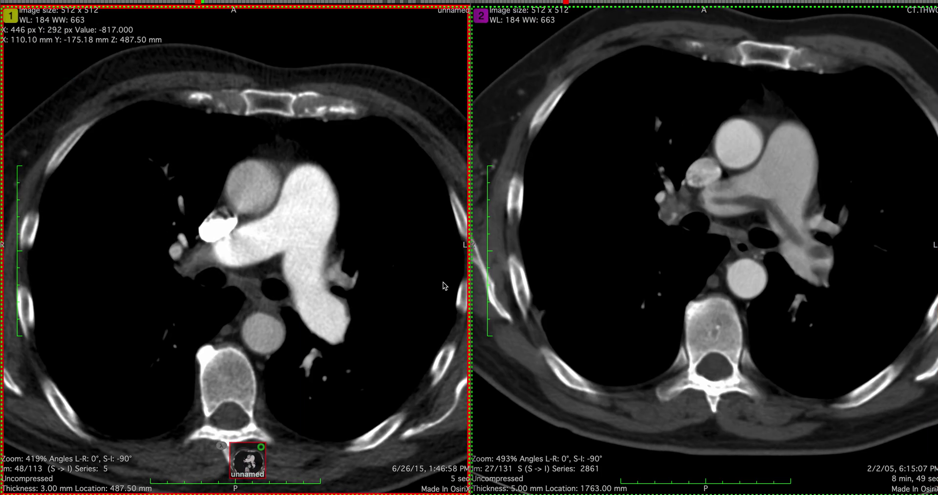
pyautogui.scroll(1, 446, 285)
pyautogui.scroll(2, 663, 281)
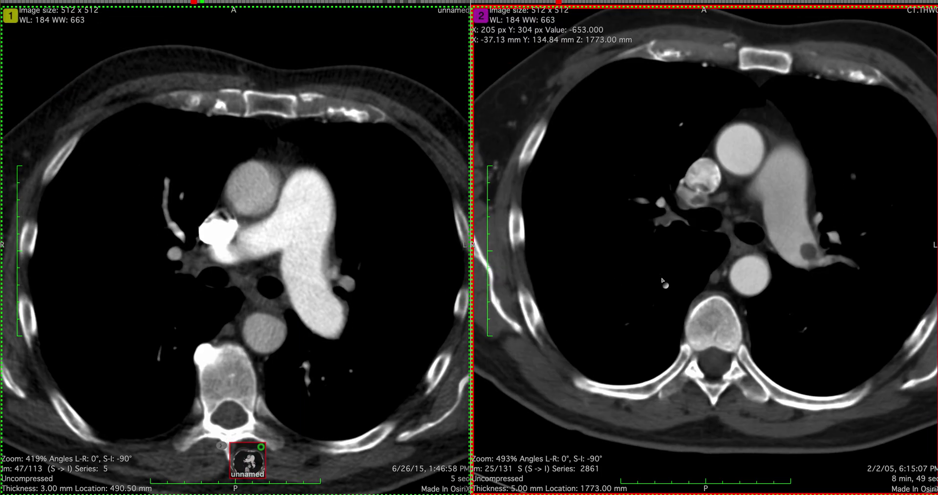
# Line up current image 44 of 113 against prior image 25 of 131
pyautogui.click(426, 272)
pyautogui.scroll(5, 426, 272)
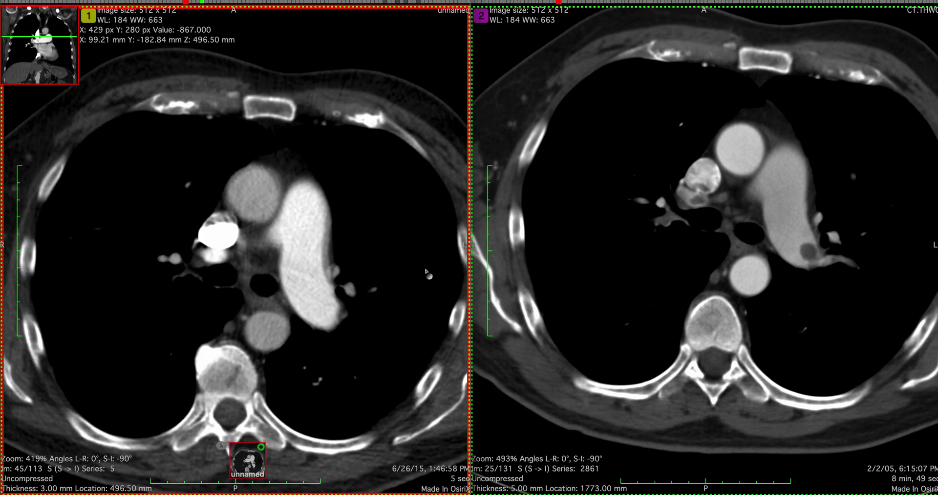
pyautogui.scroll(1, 426, 271)
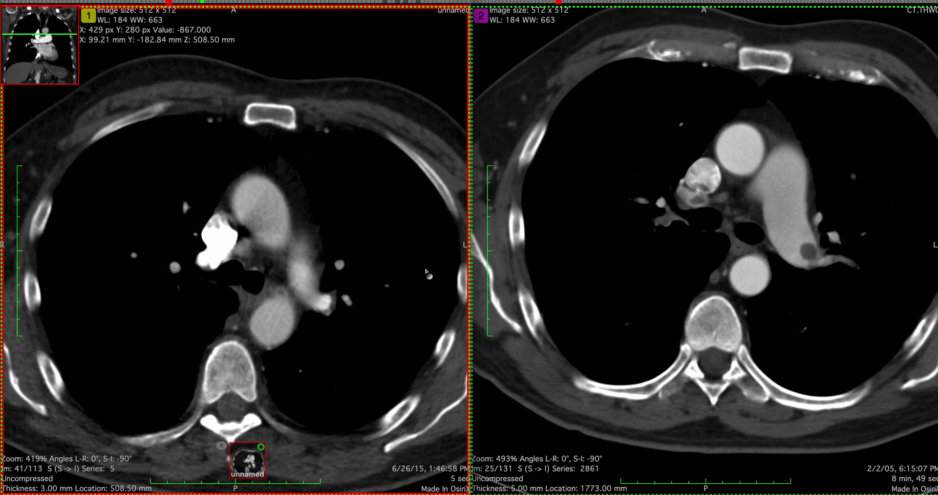
pyautogui.scroll(-3, 426, 271)
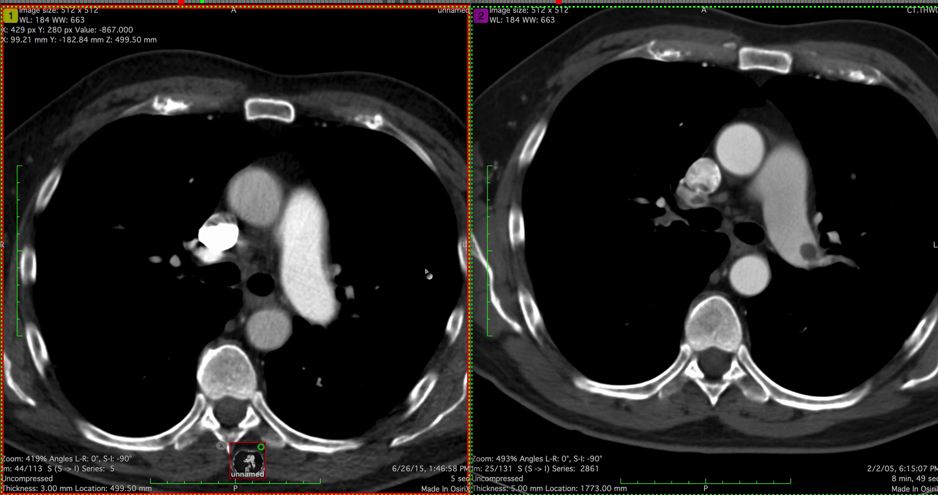
pyautogui.scroll(2, 394, 338)
pyautogui.scroll(-2, 394, 338)
pyautogui.scroll(-1, 394, 337)
pyautogui.scroll(1, 394, 337)
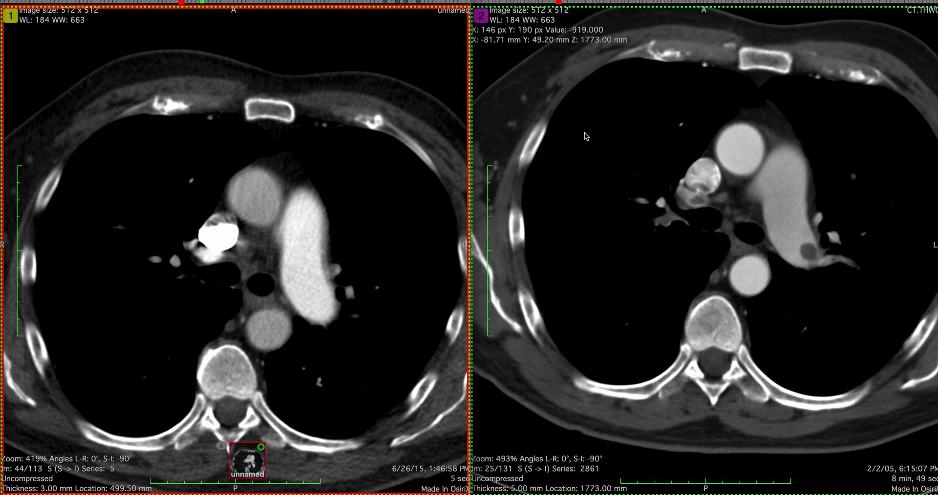
# Apply Sync Series (Different Studies) at Current Position, then scroll both to current image 48
pyautogui.click(88, 0)
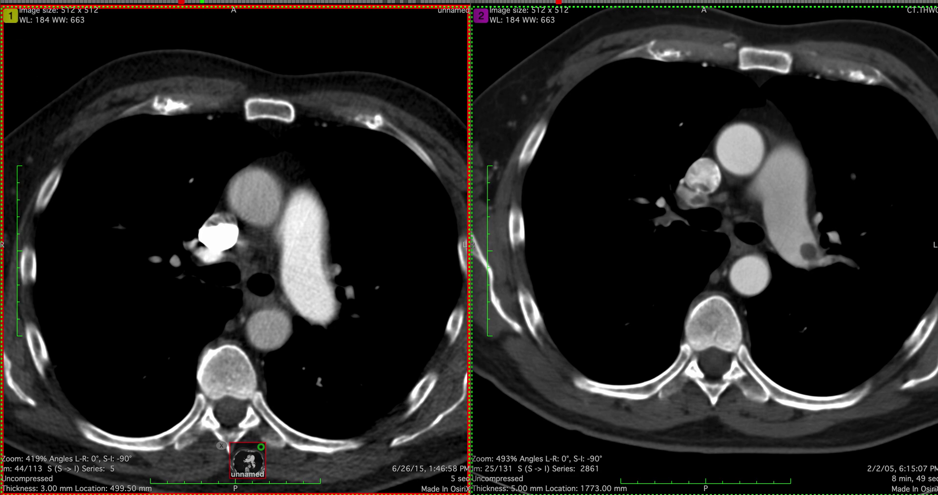
pyautogui.moveTo(146, 0)
pyautogui.moveTo(170, 230)
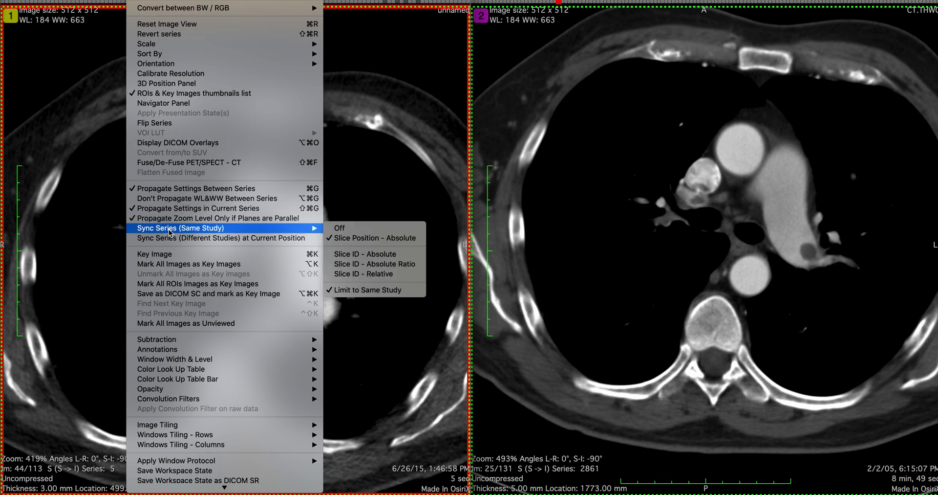
pyautogui.click(170, 238)
pyautogui.scroll(-4, 404, 267)
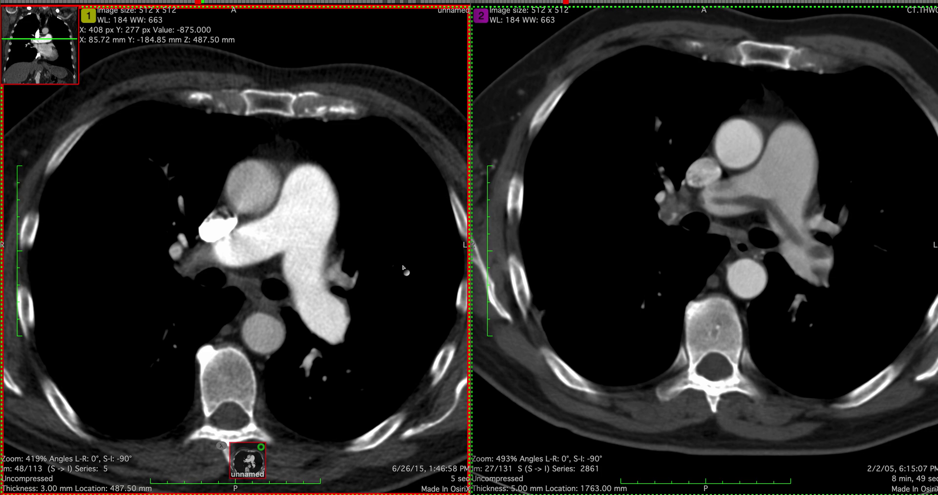
pyautogui.scroll(-2, 404, 267)
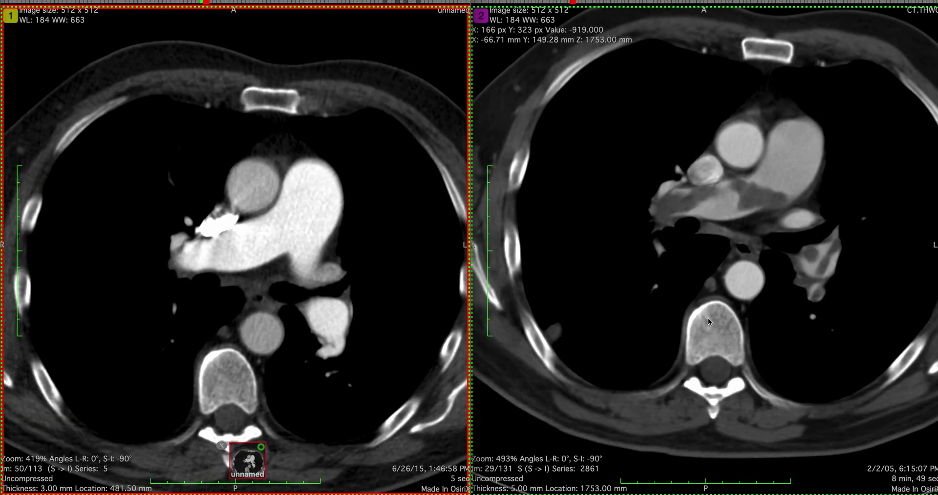
pyautogui.scroll(-1, 689, 317)
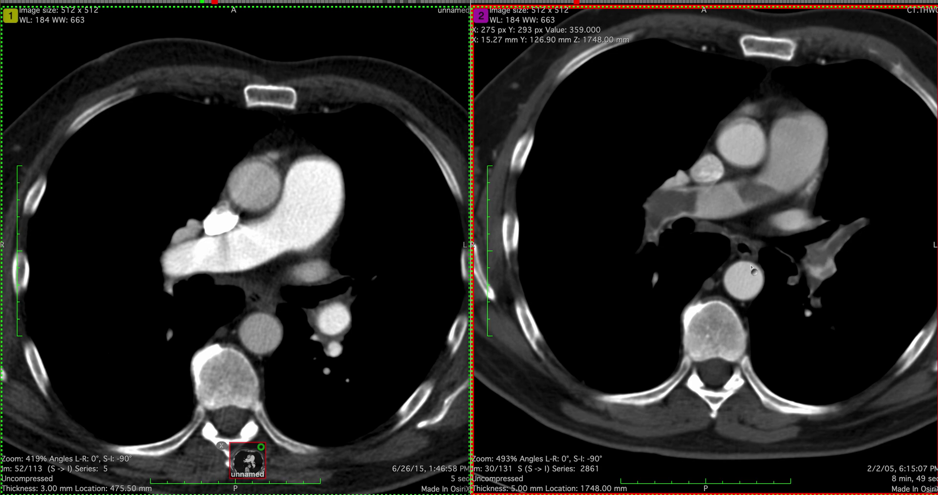
pyautogui.scroll(-1, 824, 261)
pyautogui.scroll(1, 824, 261)
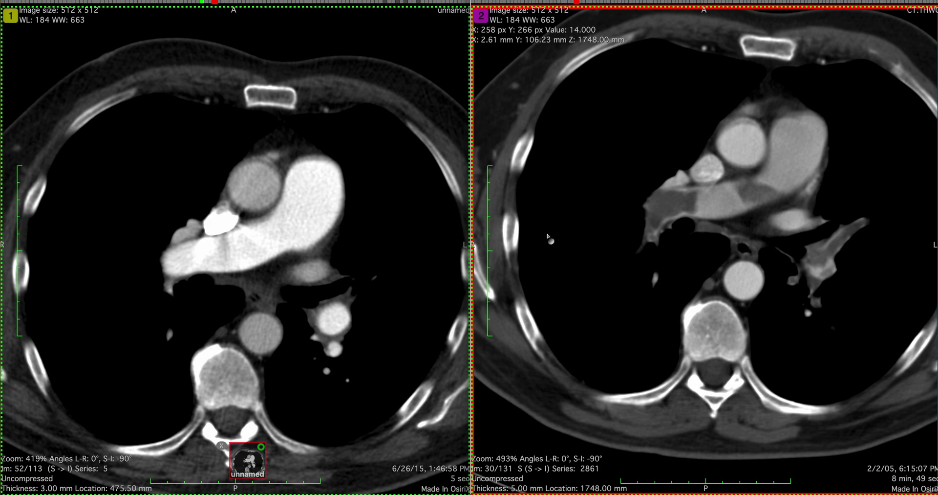
pyautogui.click(406, 286)
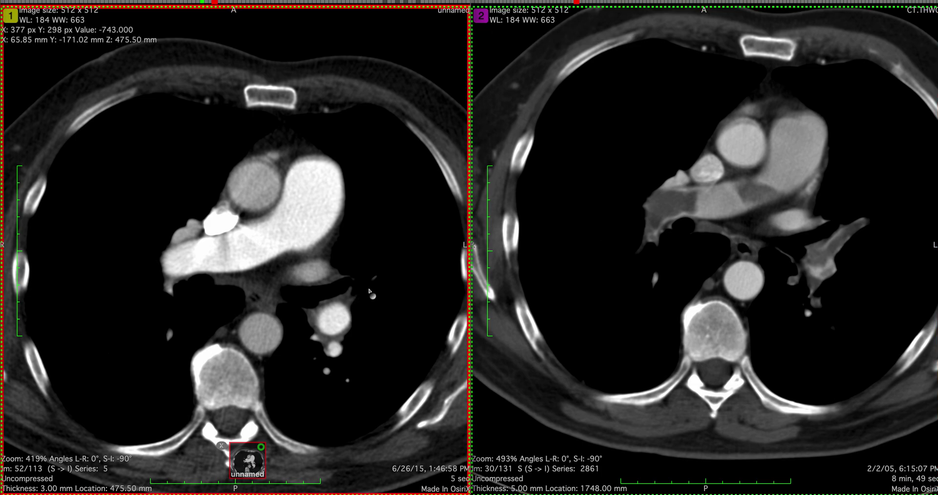
pyautogui.scroll(-1, 371, 295)
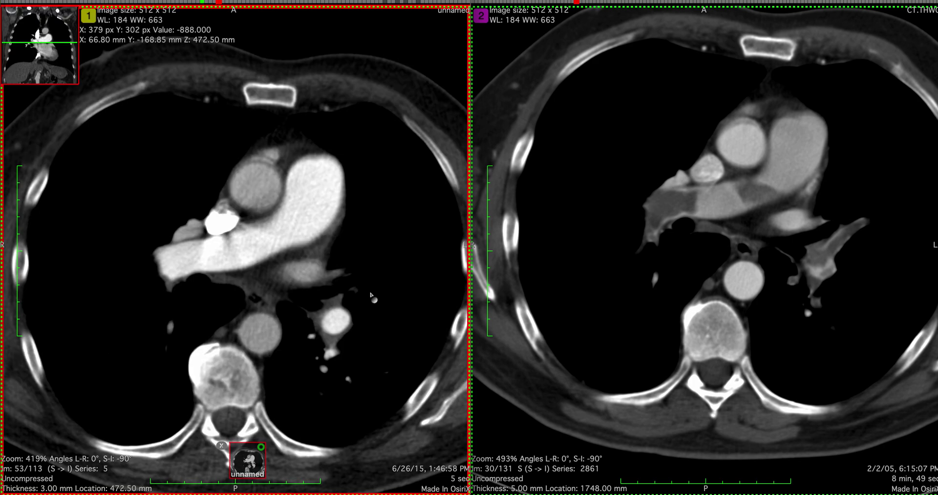
pyautogui.scroll(2, 371, 294)
pyautogui.scroll(-1, 371, 294)
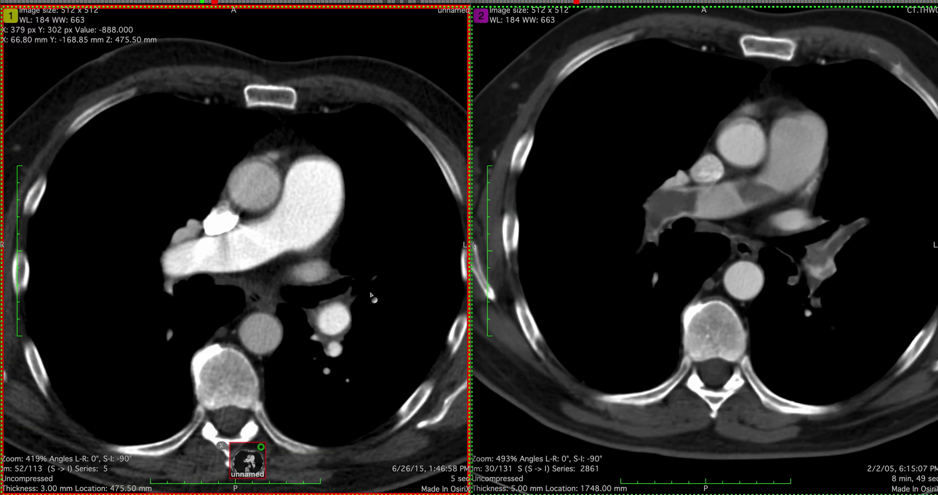
pyautogui.scroll(-2, 364, 128)
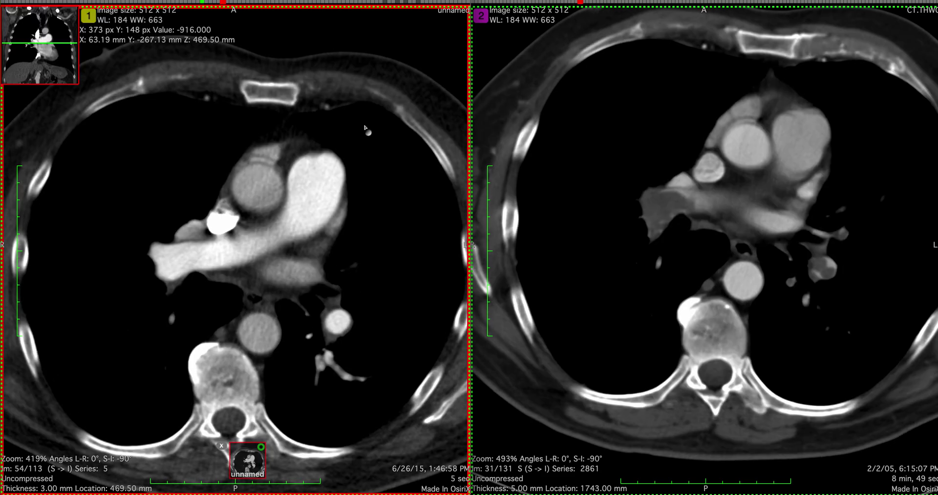
pyautogui.scroll(3, 365, 128)
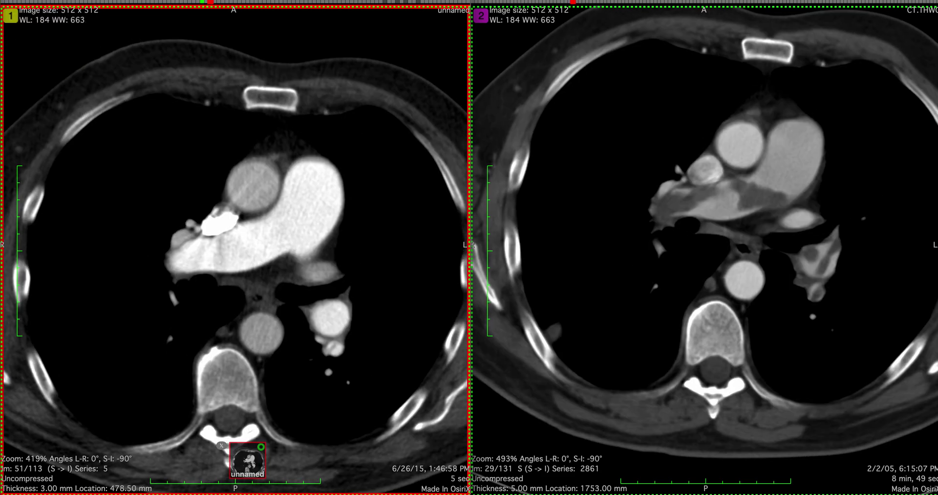
# Draw Length ROIs across the pulmonary trunk: 3.74 cm on current, 3.30 cm on prior
pyautogui.moveTo(342, 212); pyautogui.dragTo(282, 187)
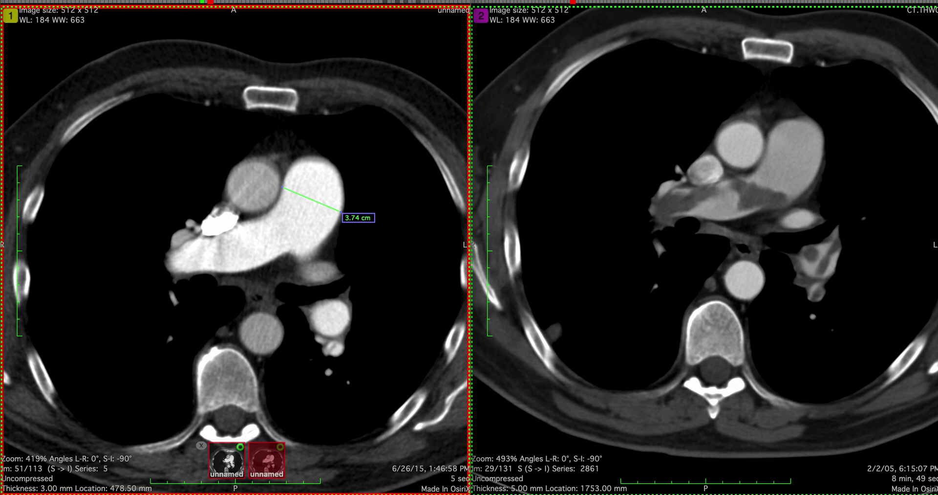
pyautogui.click(820, 169)
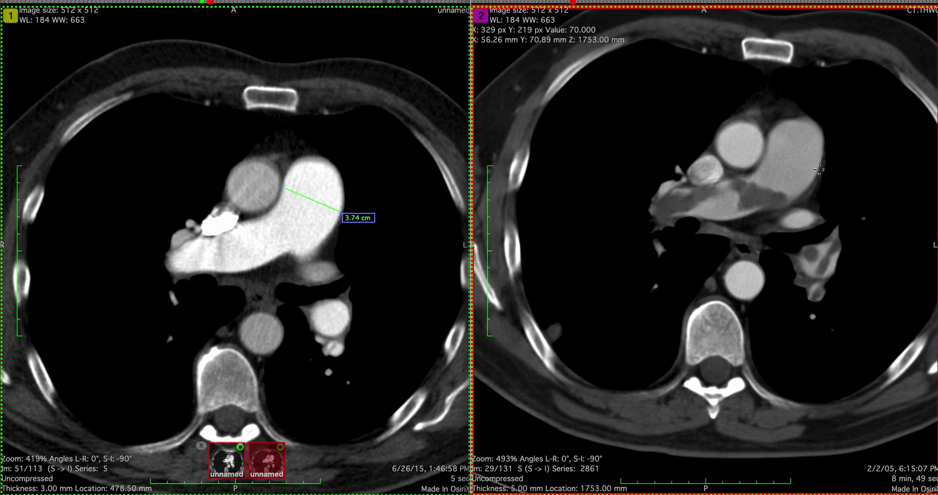
pyautogui.moveTo(768, 145); pyautogui.dragTo(820, 169)
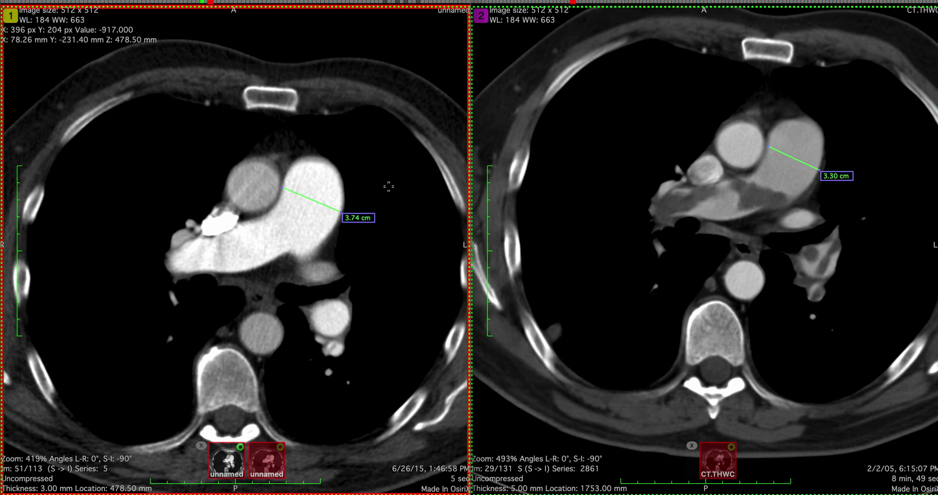
pyautogui.scroll(-14, 389, 186)
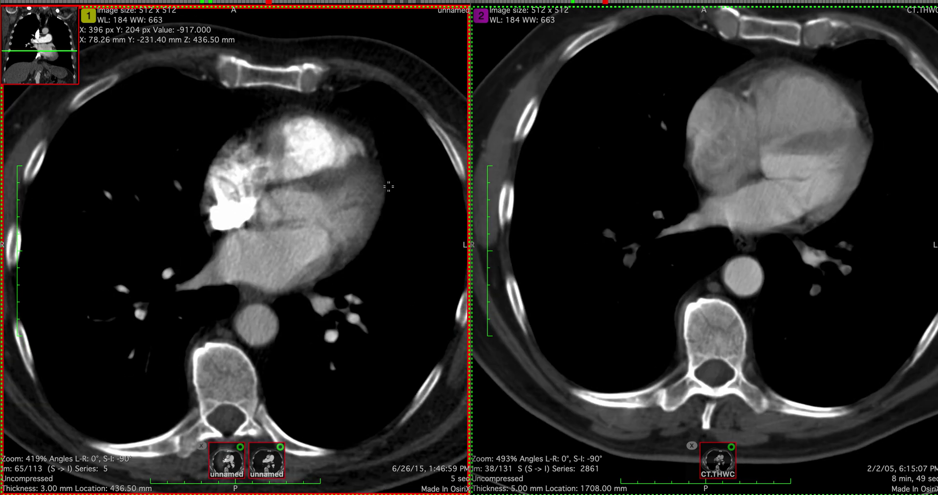
pyautogui.scroll(16, 389, 186)
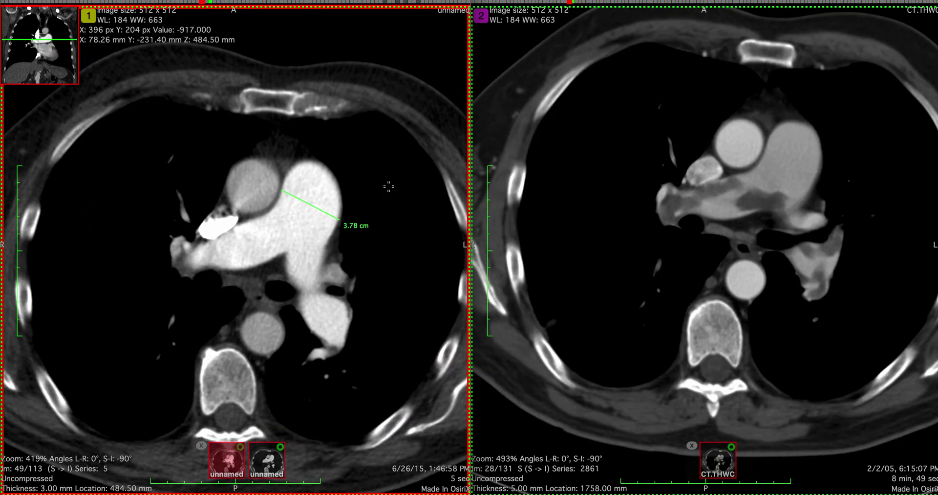
# Apply the Lung window preset and fine-tune both scans to -751/428
pyautogui.press('6')
pyautogui.scroll(3, 330, 245)
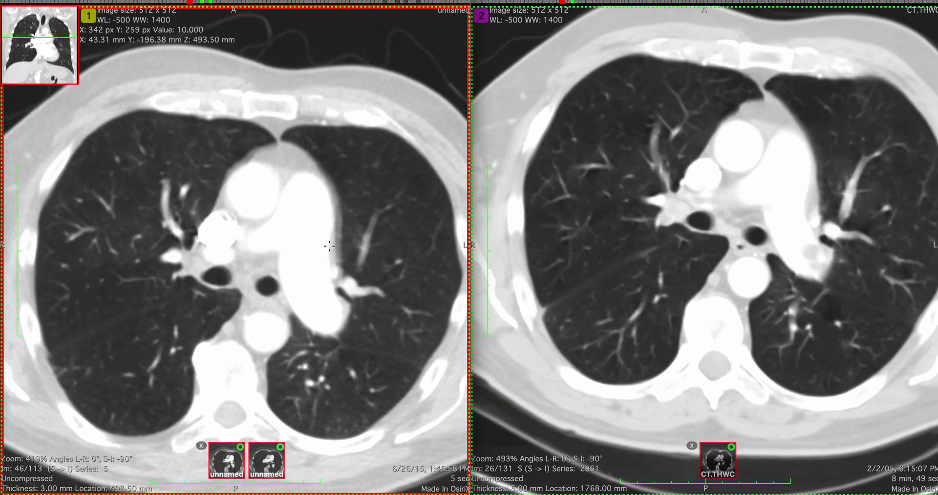
pyautogui.moveTo(329, 246); pyautogui.dragTo(330, 246)
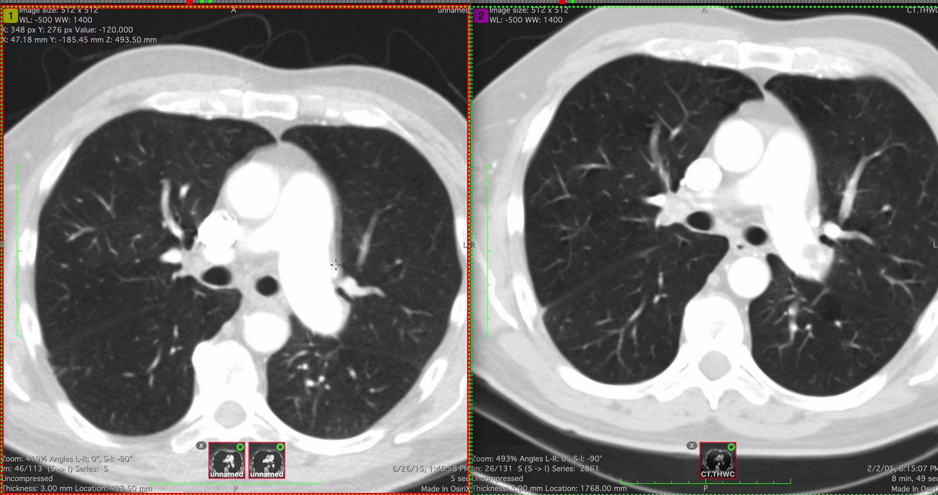
pyautogui.moveTo(279, 284); pyautogui.dragTo(251, 294)
# Scroll the synced lungs from apex to base, ending at current image 44 and prior 25
pyautogui.scroll(8, 251, 293)
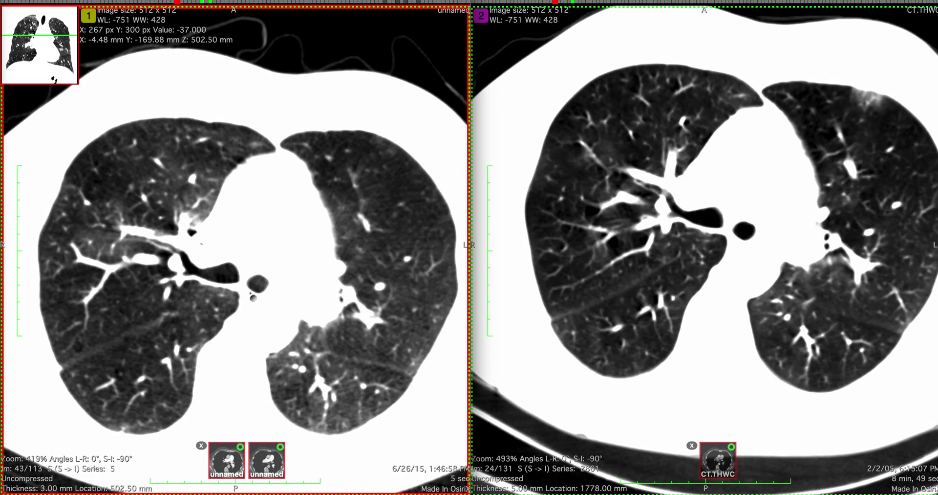
pyautogui.scroll(9, 251, 293)
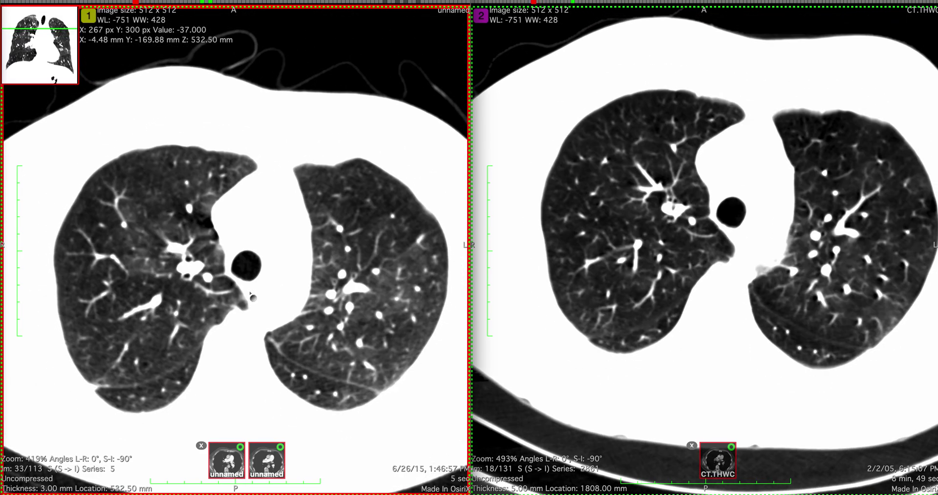
pyautogui.scroll(5, 250, 293)
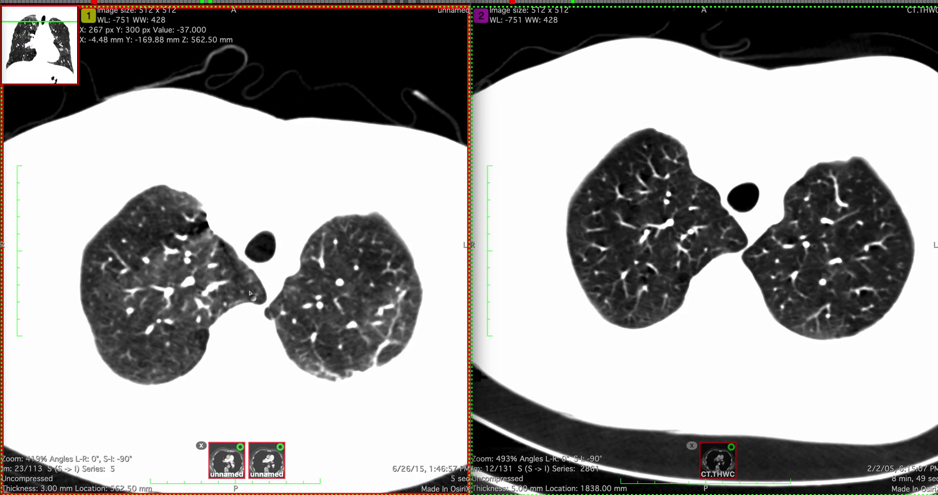
pyautogui.scroll(-10, 250, 294)
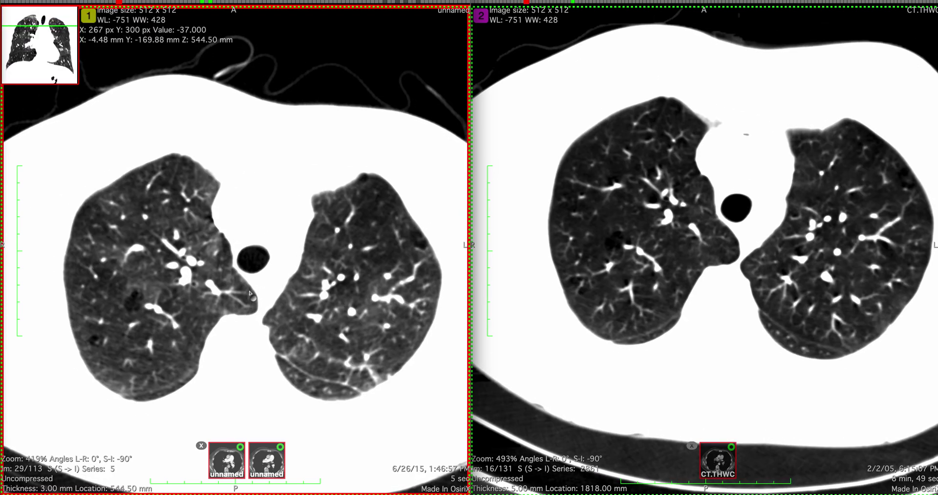
pyautogui.scroll(-11, 251, 293)
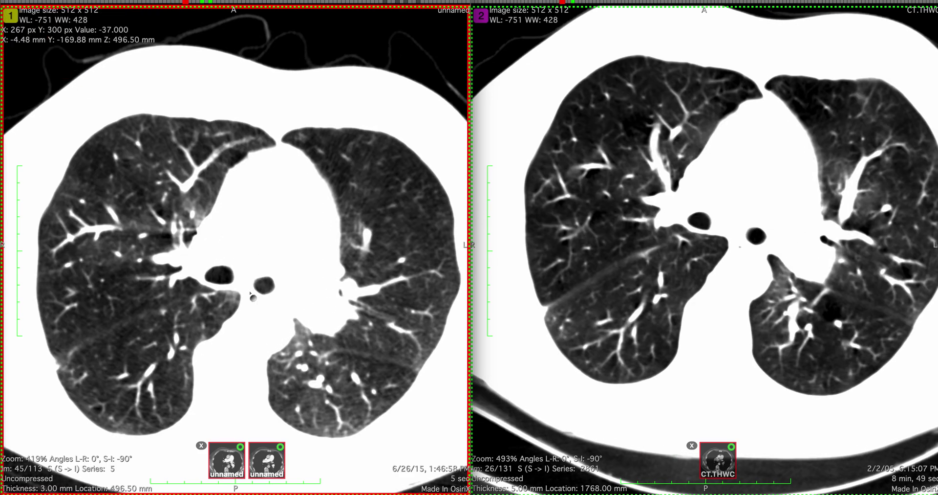
pyautogui.scroll(-7, 250, 294)
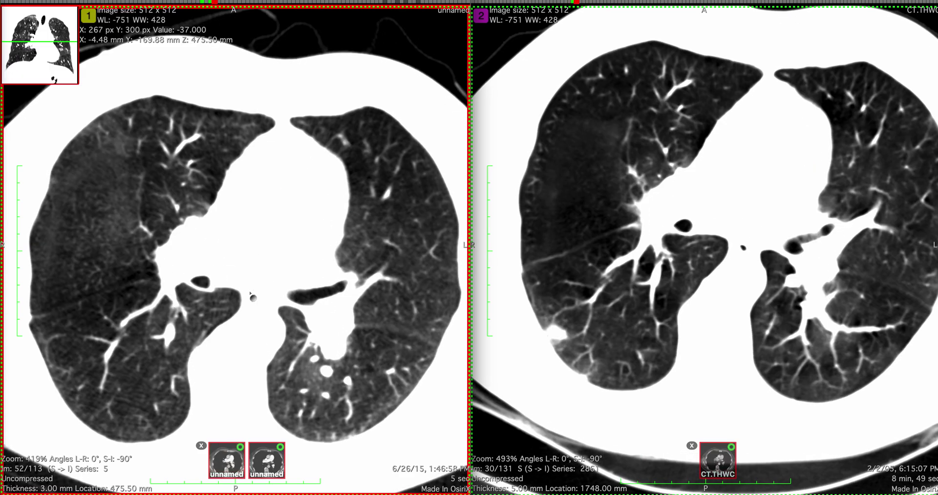
pyautogui.scroll(-8, 250, 293)
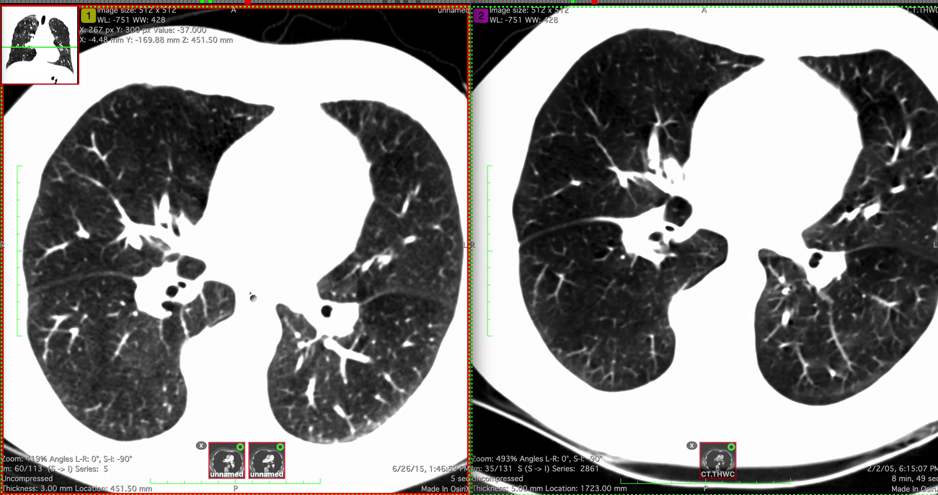
pyautogui.scroll(-4, 250, 293)
pyautogui.scroll(-7, 251, 295)
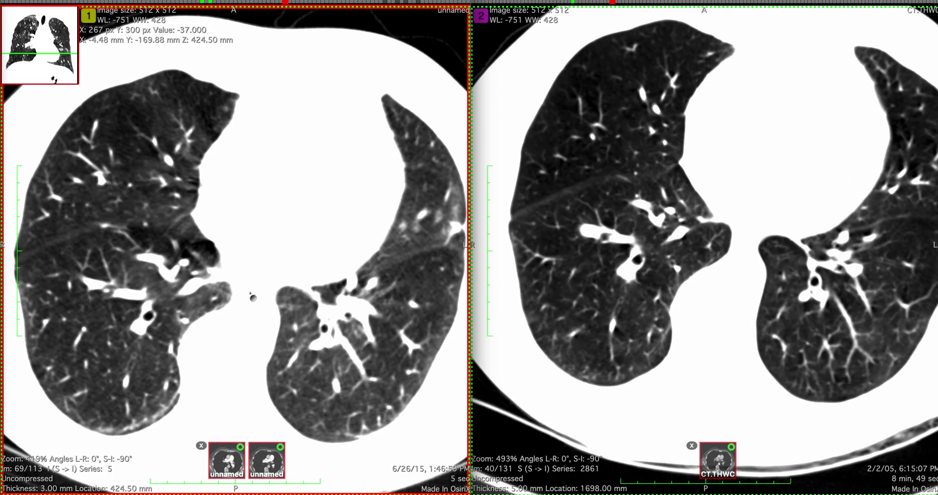
pyautogui.scroll(-5, 250, 295)
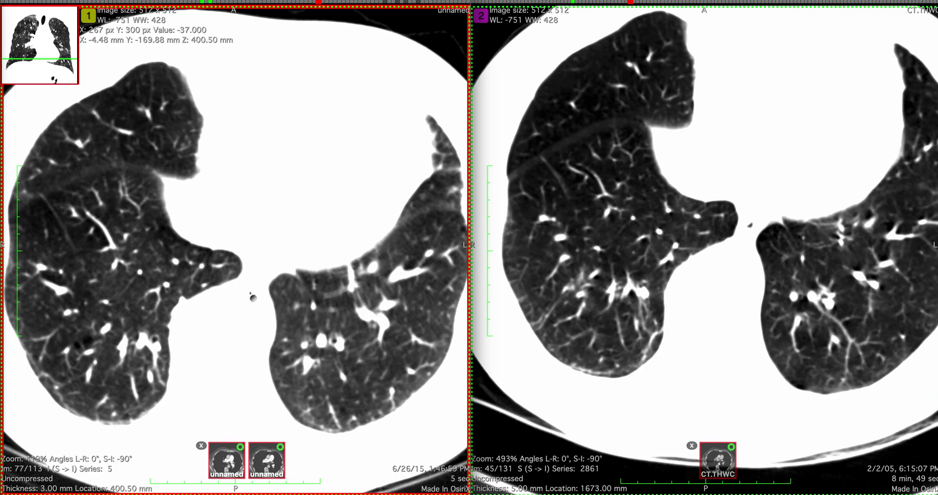
pyautogui.scroll(4, 250, 295)
pyautogui.scroll(18, 251, 295)
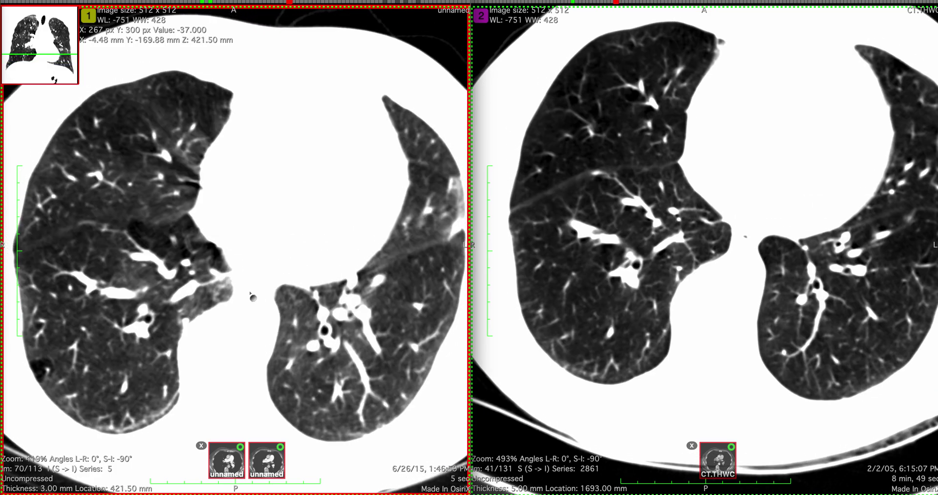
pyautogui.scroll(14, 251, 295)
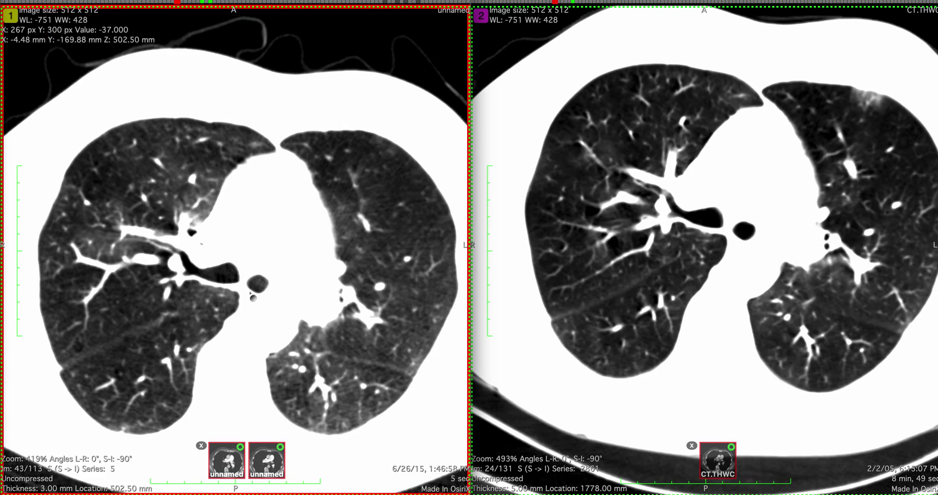
pyautogui.scroll(-12, 250, 294)
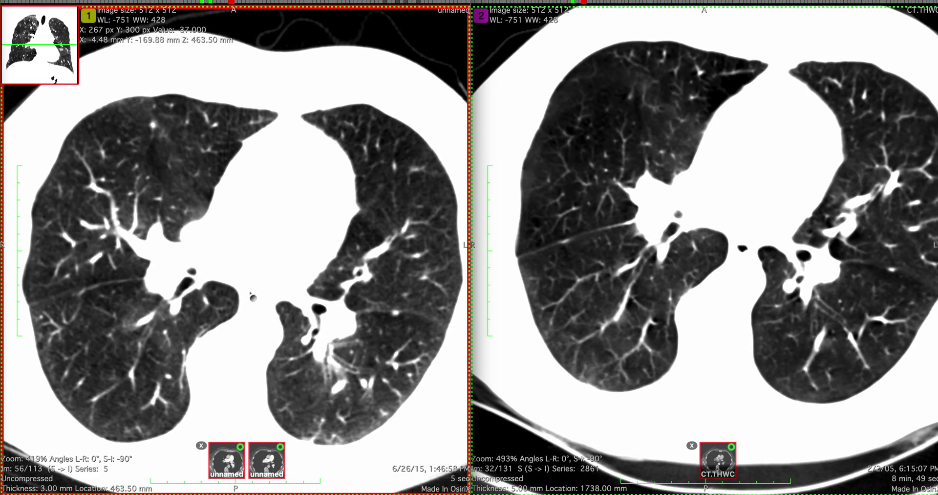
pyautogui.scroll(19, 251, 295)
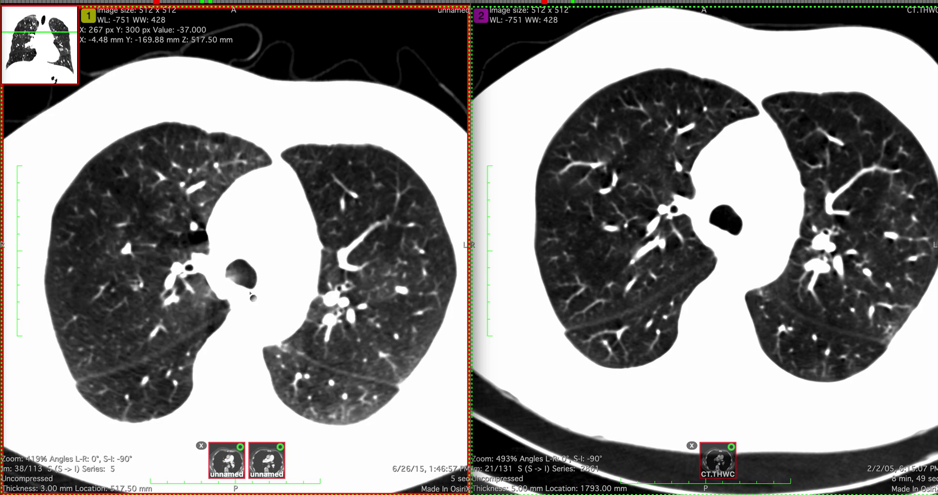
pyautogui.scroll(-6, 251, 294)
pyautogui.click(747, 177)
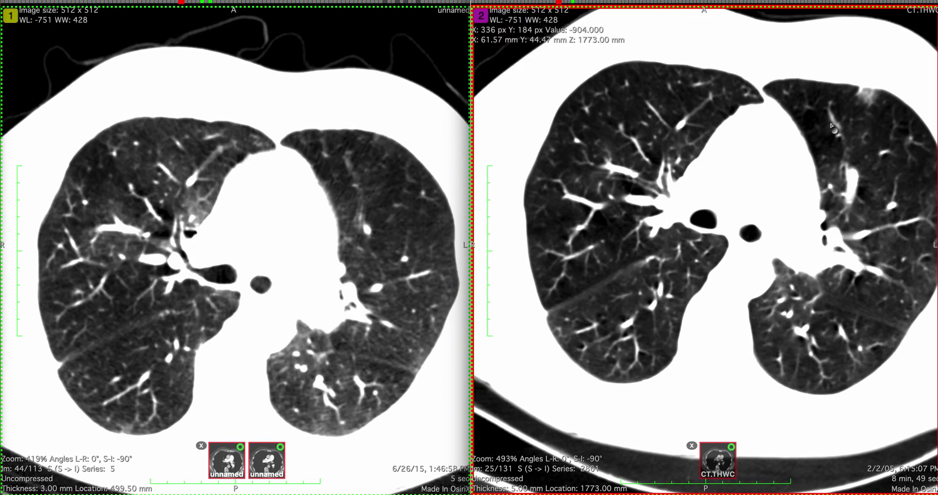
pyautogui.scroll(-3, 832, 128)
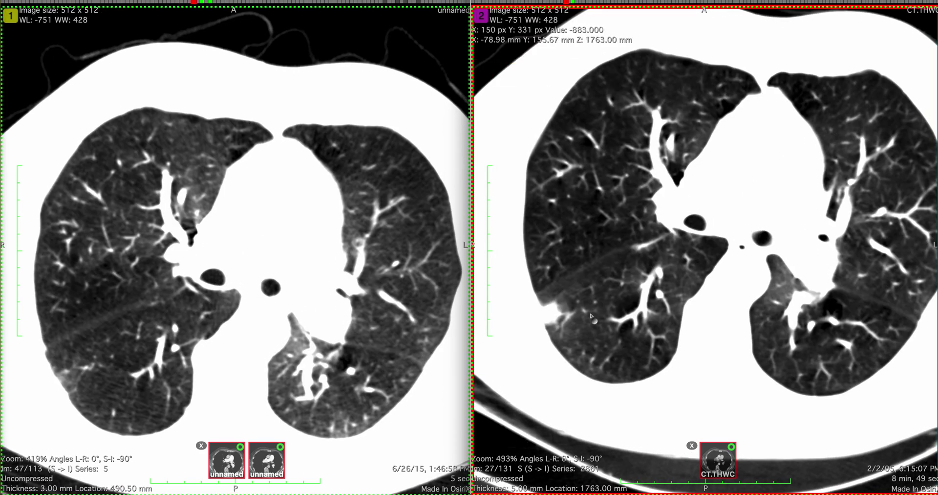